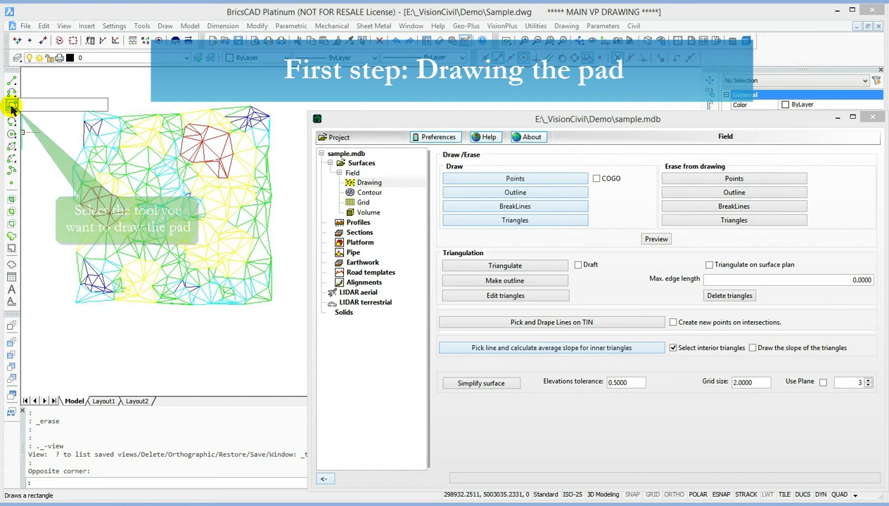
Step: Draw a rectangle over the field triangulation as the pad outline
click(11, 108)
click(180, 176)
scroll(186, 199, up, 3)
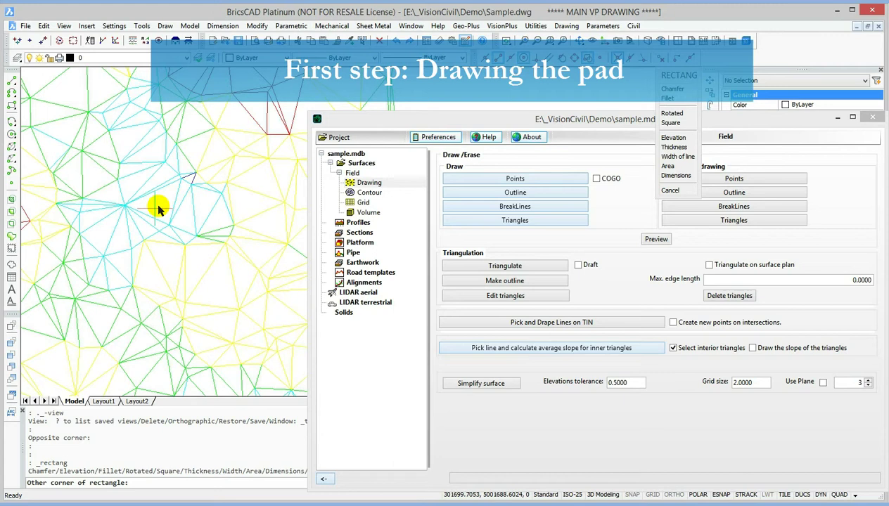
scroll(115, 215, down, 3)
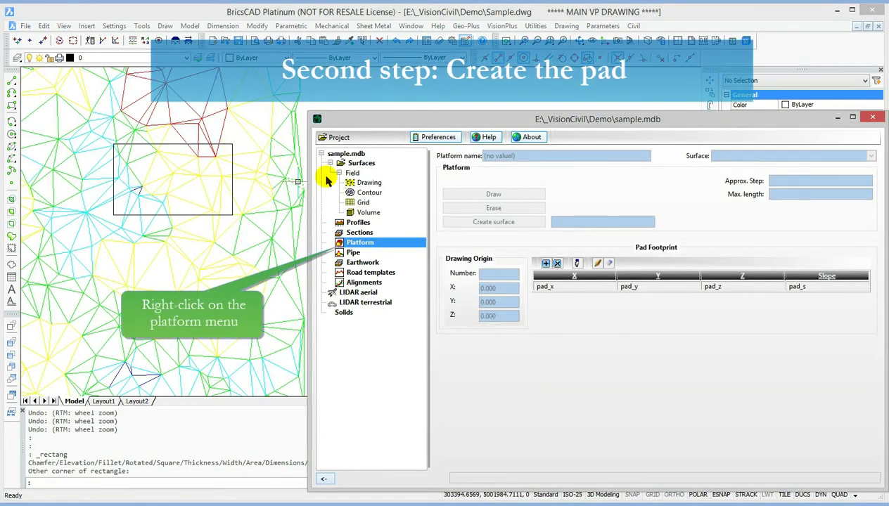
Step: Add platform New on the Field surface with approximate step 10 and maximum length 100
right_click(358, 244)
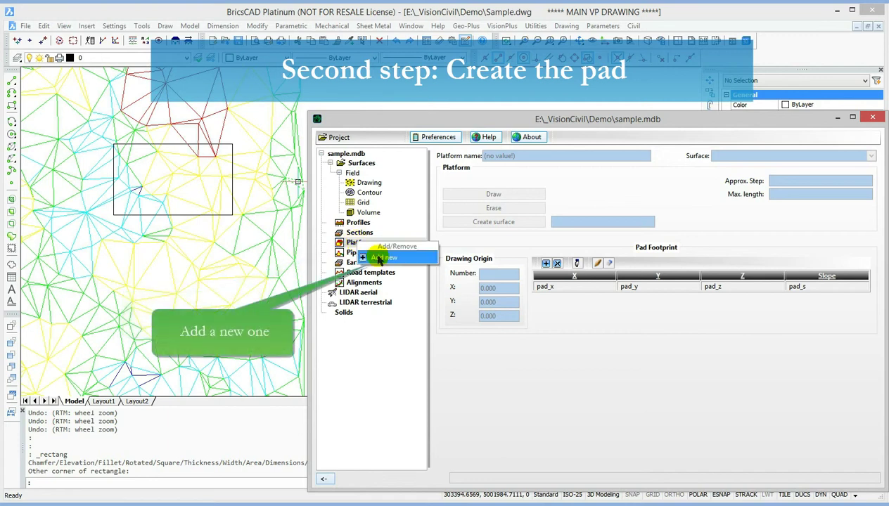
click(378, 259)
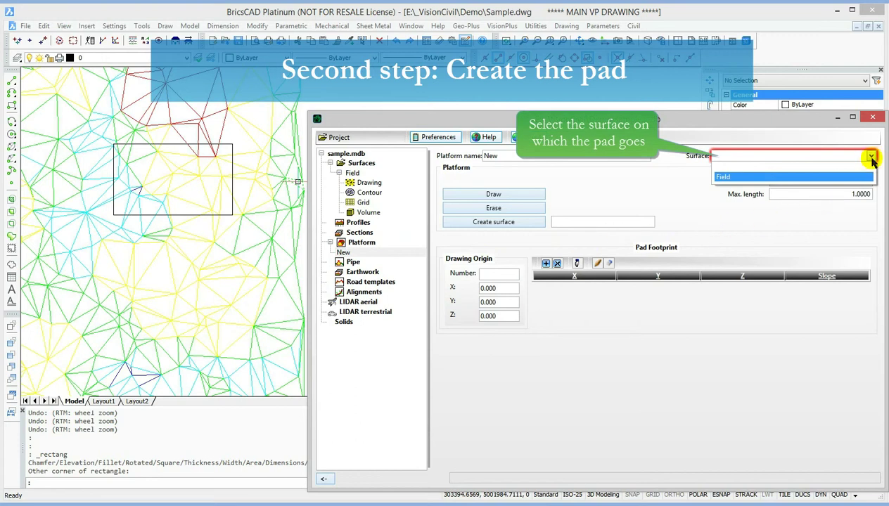
click(803, 177)
text(10)
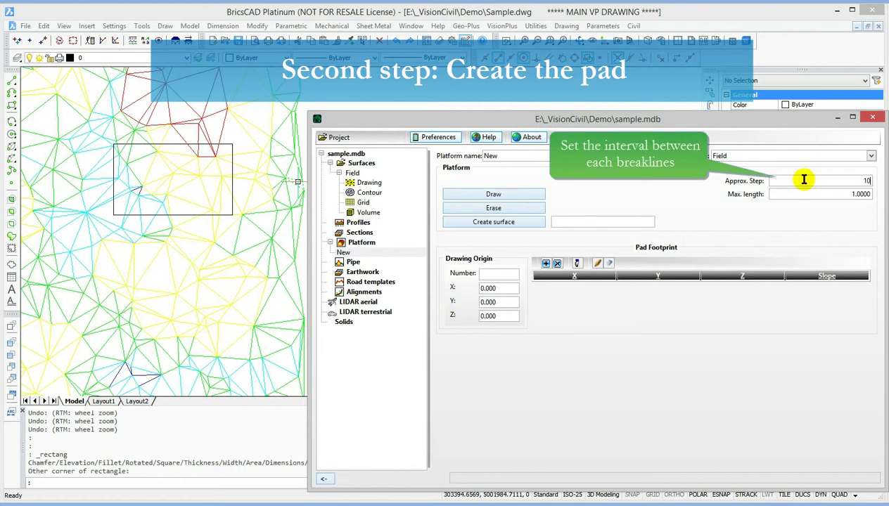
click(831, 193)
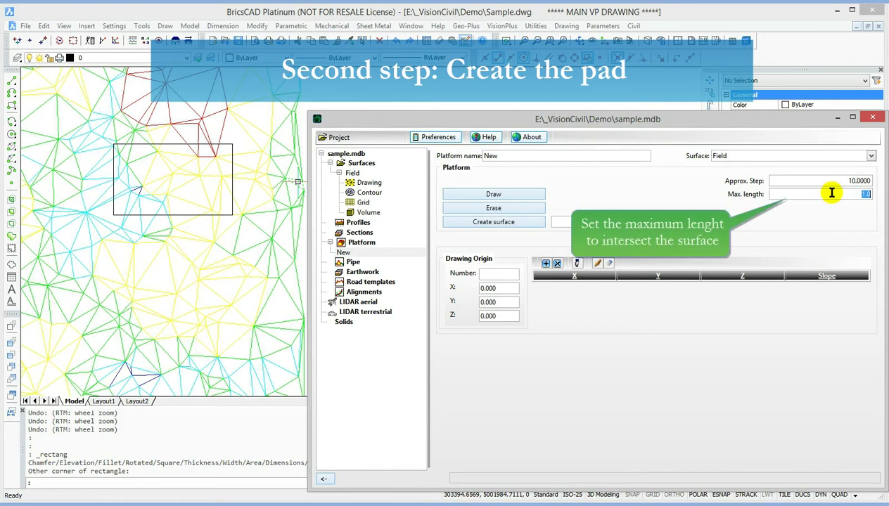
text(1)
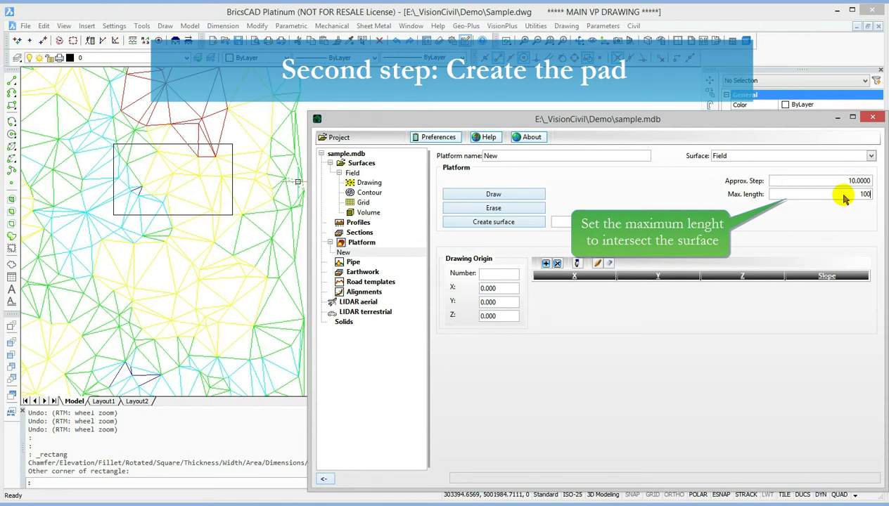
key(Return)
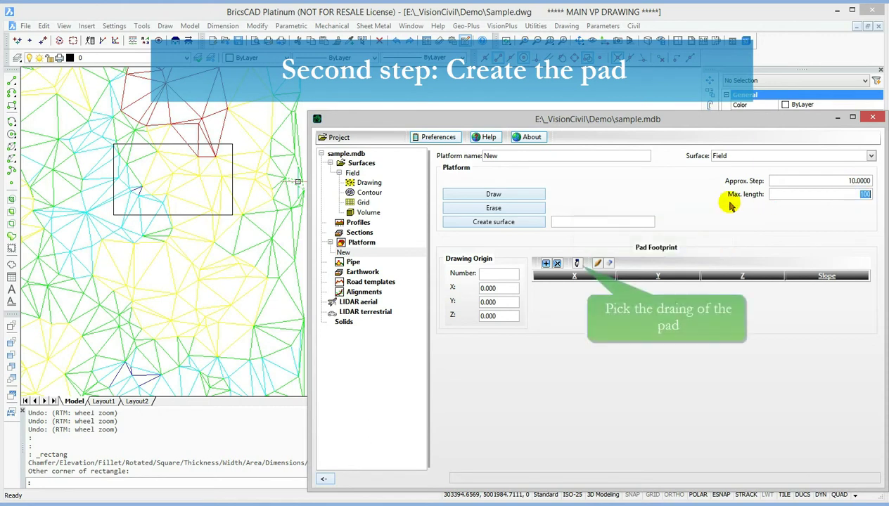
Step: Pick the rectangle polyline as the pad footprint, giving four corner points with slope 100
click(578, 266)
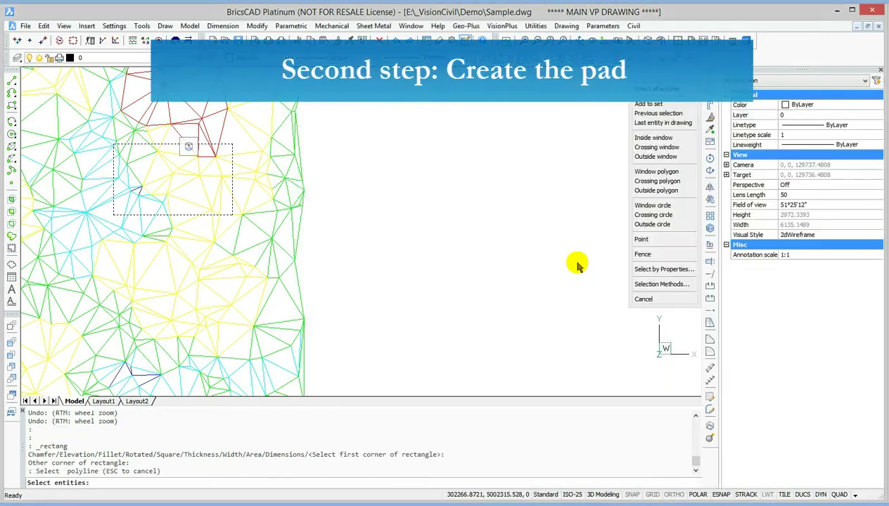
click(233, 186)
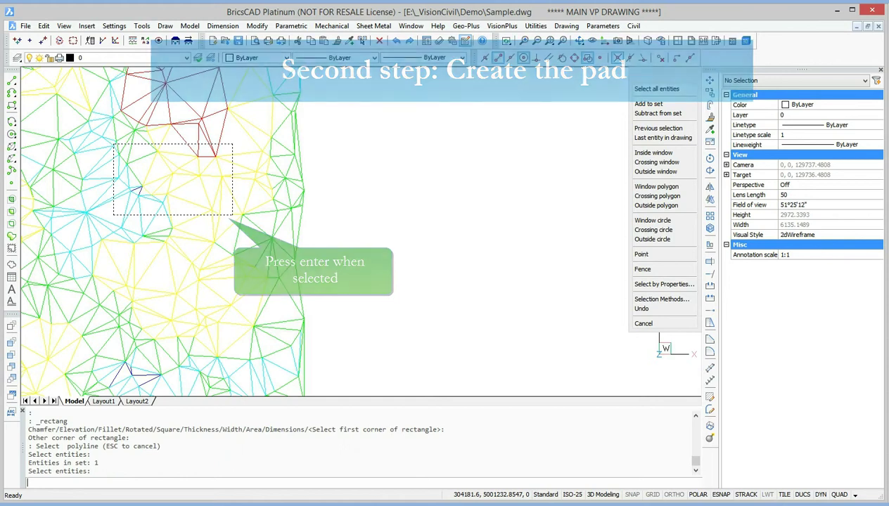
key(Return)
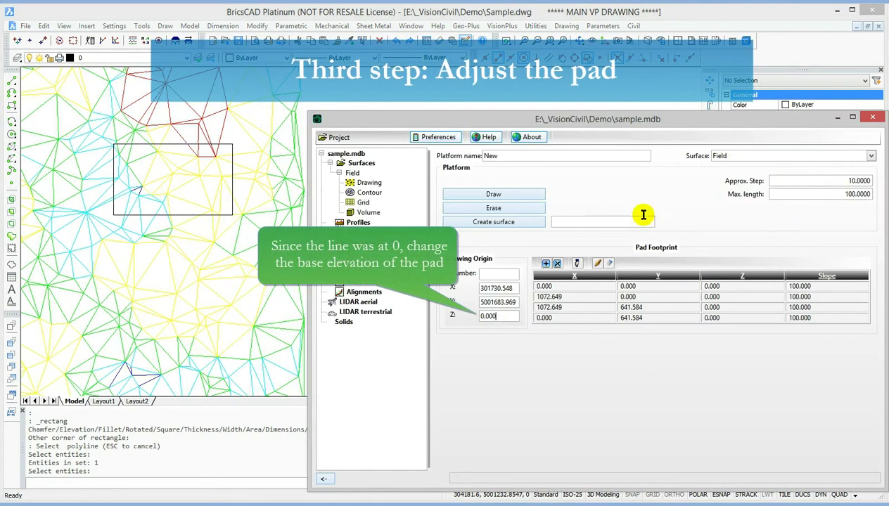
Step: Set the pad's base elevation Z to 520 and draw it on the Field surface
click(497, 315)
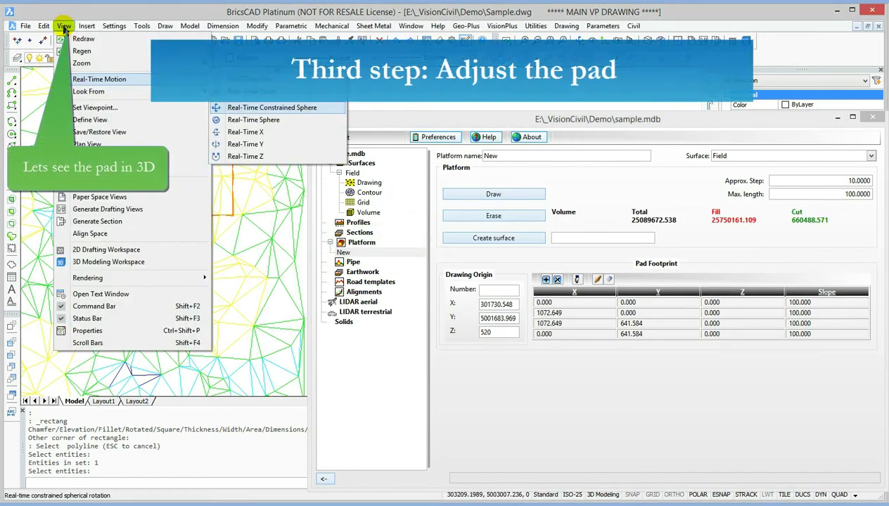
Step: Orbit the view to see the pad and terrain in 3D
click(254, 110)
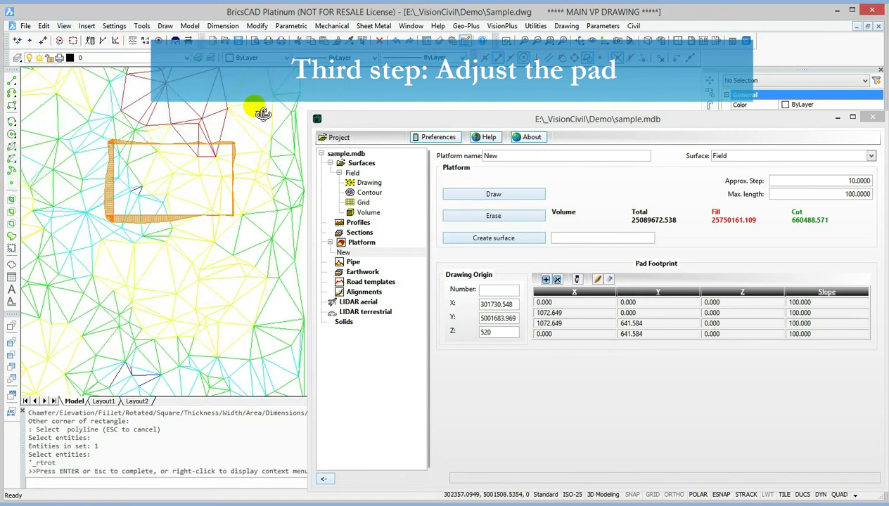
drag(192, 239, 191, 240)
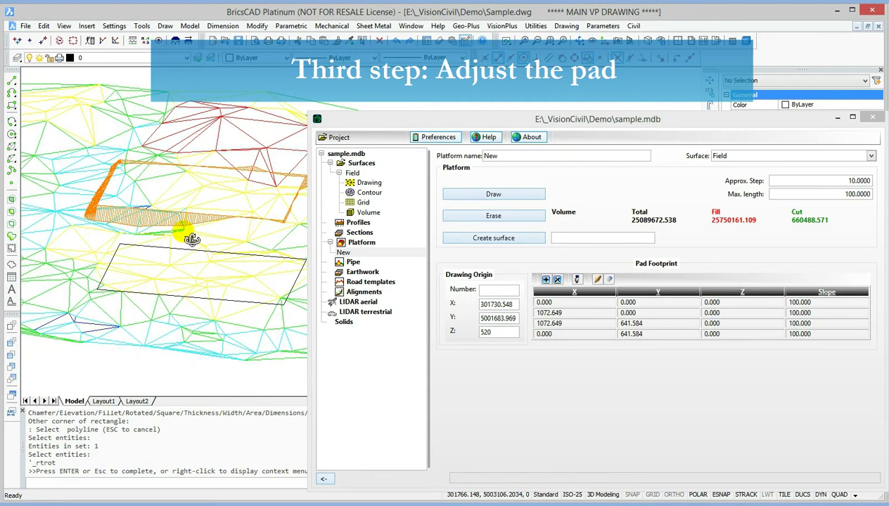
drag(192, 239, 169, 213)
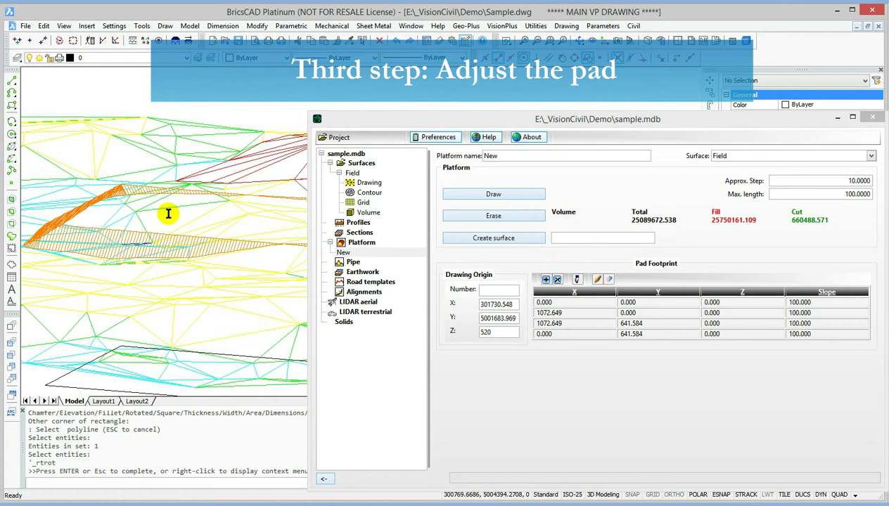
drag(169, 213, 421, 256)
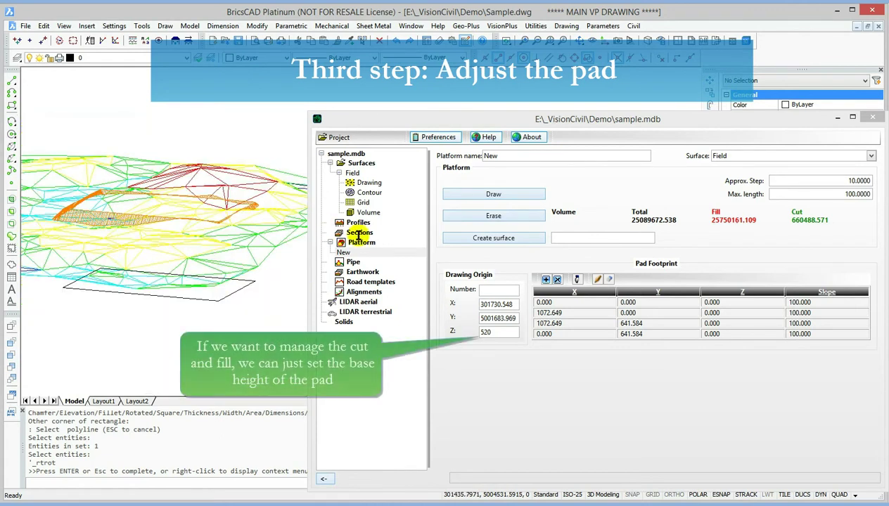
Step: Draw the pad at elevation 550, then erase and redraw it at 450
double_click(496, 332)
text(5)
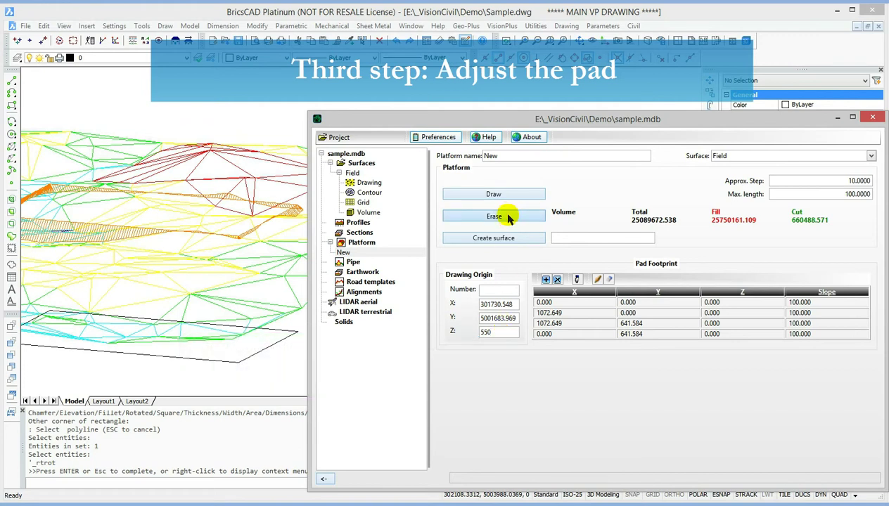
click(508, 218)
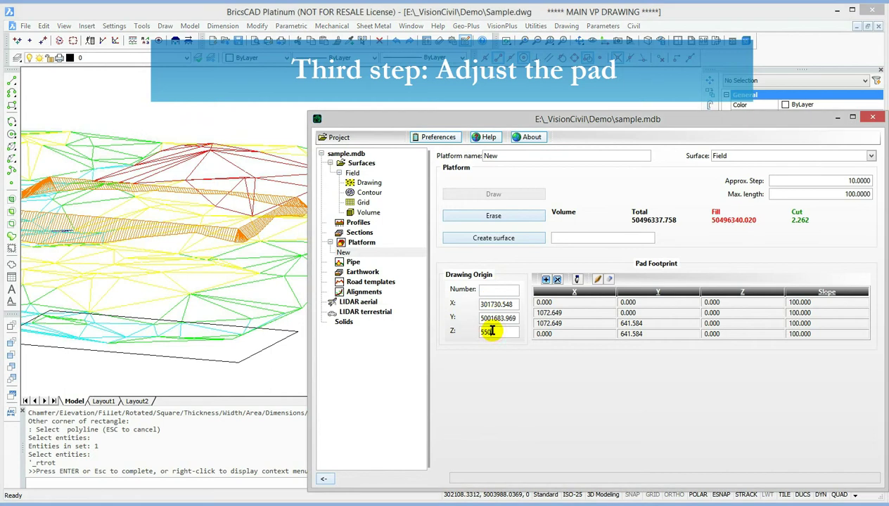
double_click(490, 332)
text(450)
click(489, 216)
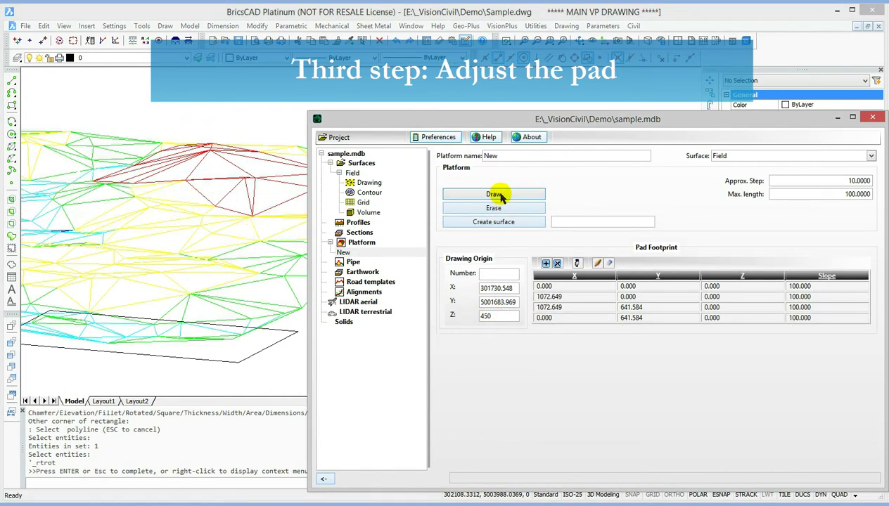
click(501, 197)
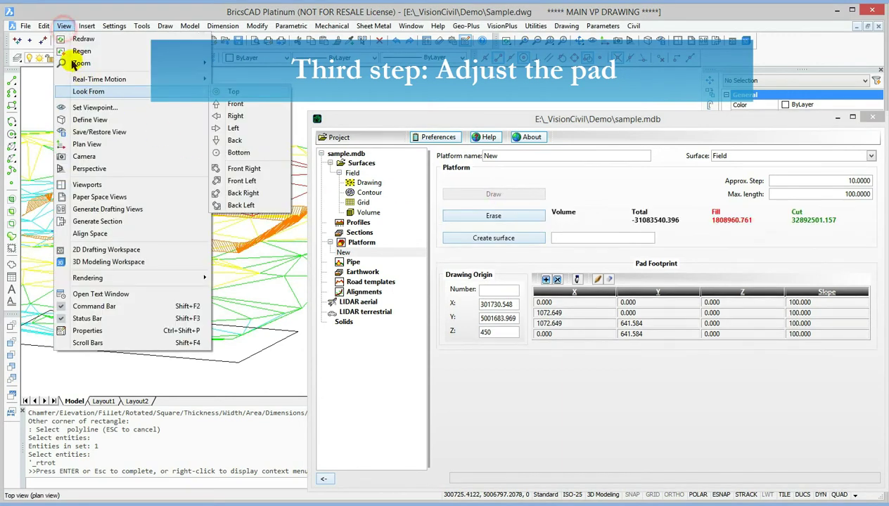
Step: In plan view, pick a new XY drawing origin for the pad and refresh it
click(246, 93)
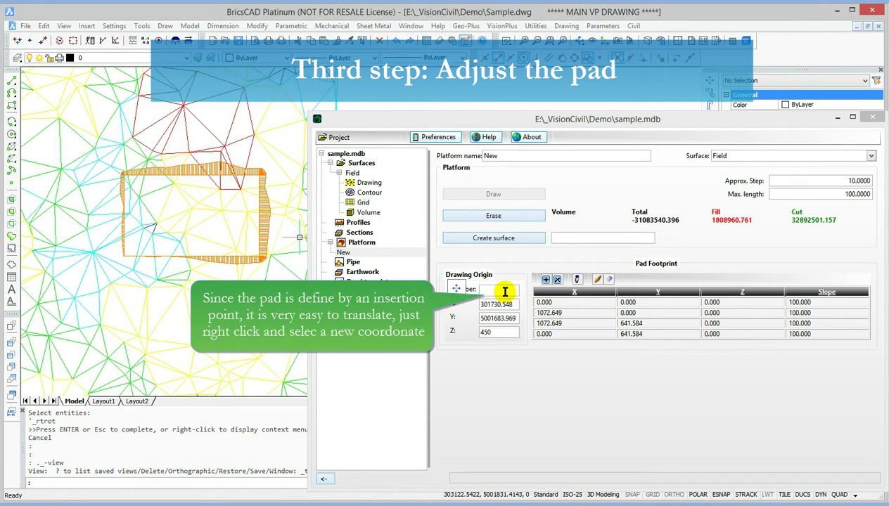
click(504, 292)
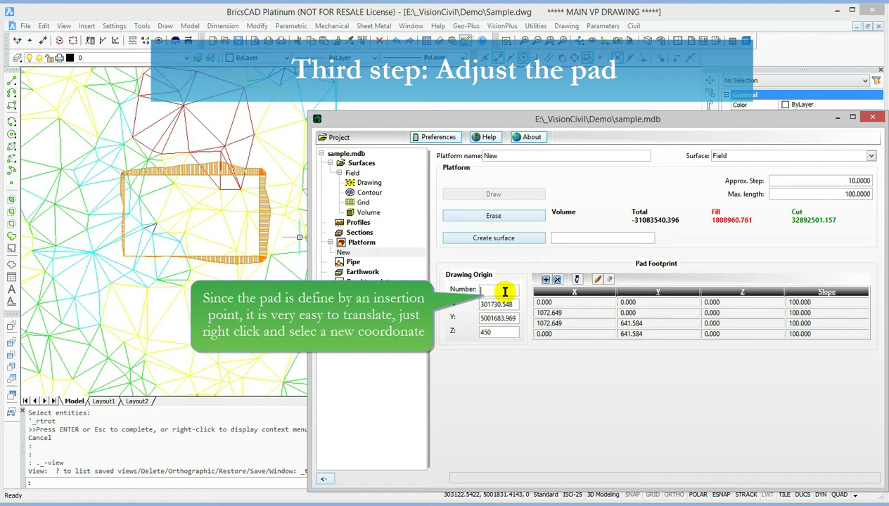
right_click(505, 291)
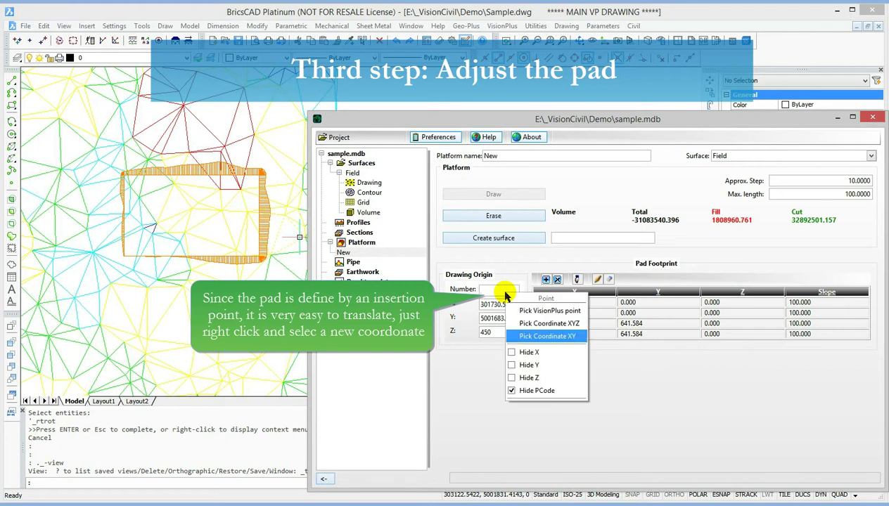
click(531, 337)
click(113, 317)
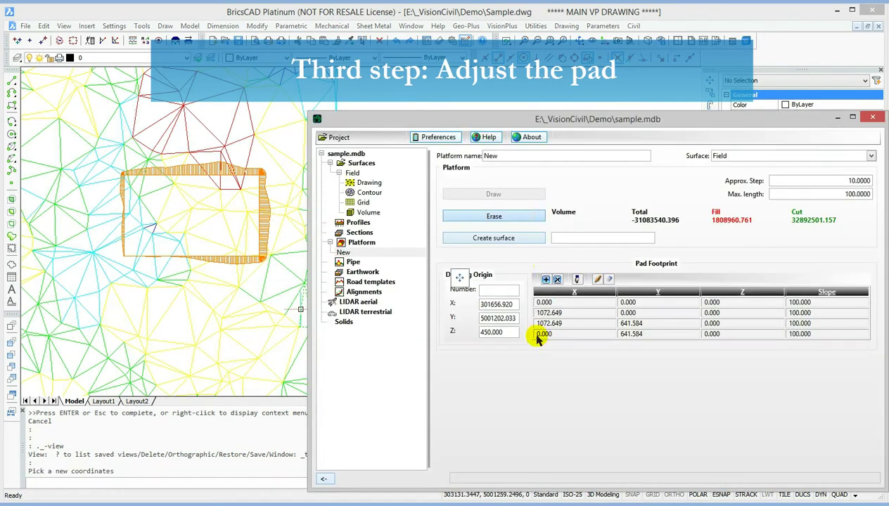
click(522, 211)
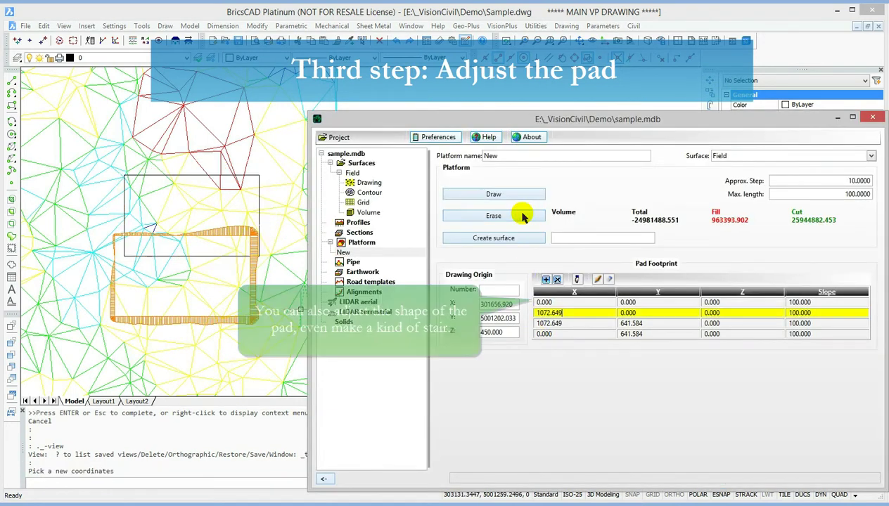
Step: Insert four vertex rows in the pad footprint with X values 500, 500.1 and 500.1
click(566, 310)
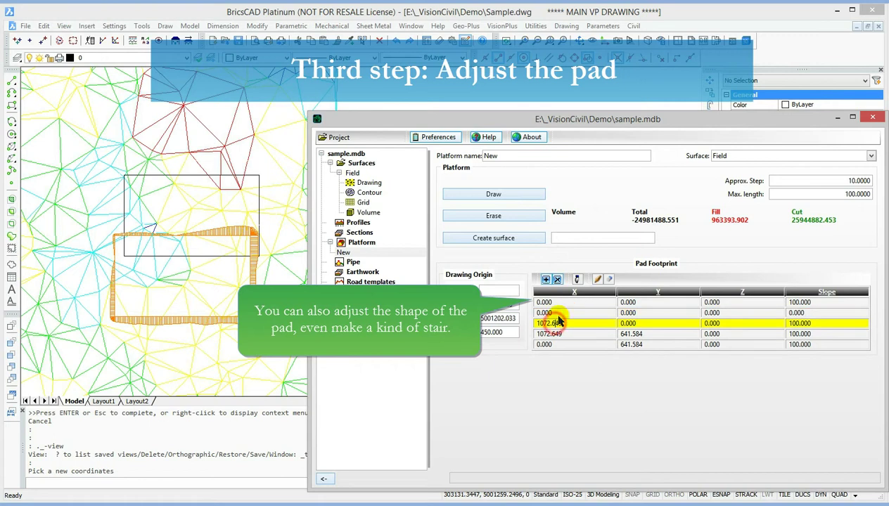
click(555, 324)
click(554, 356)
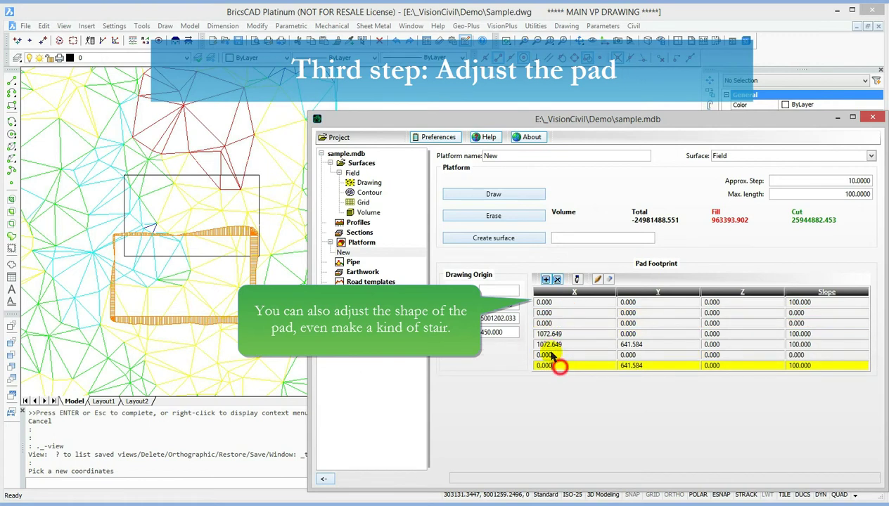
click(571, 309)
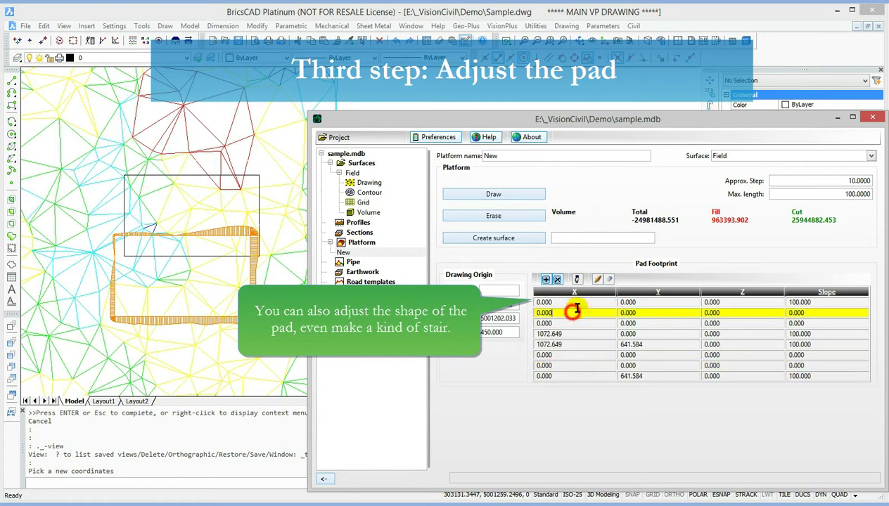
text(500)
click(555, 323)
text(500.1)
click(556, 355)
text(500.1)
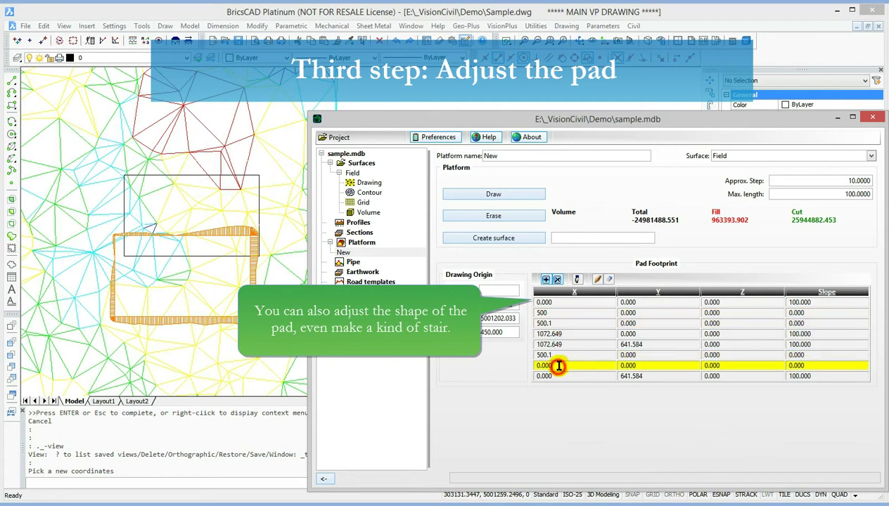
Step: Set the slope of the new footprint vertices to 100
click(796, 313)
text(100)
click(797, 324)
text(100)
click(796, 355)
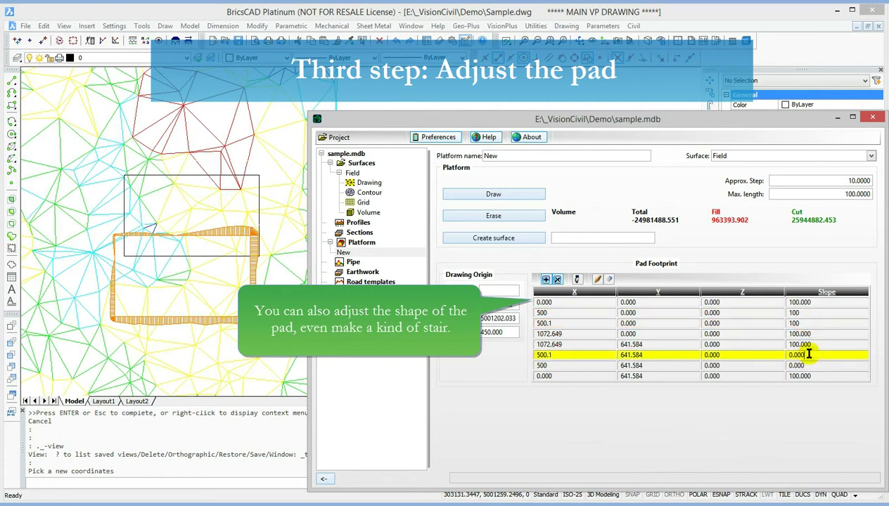
click(802, 365)
text(100)
Step: Raise the far-side footprint vertices to Z 50
click(712, 323)
text(50)
click(712, 334)
text(50)
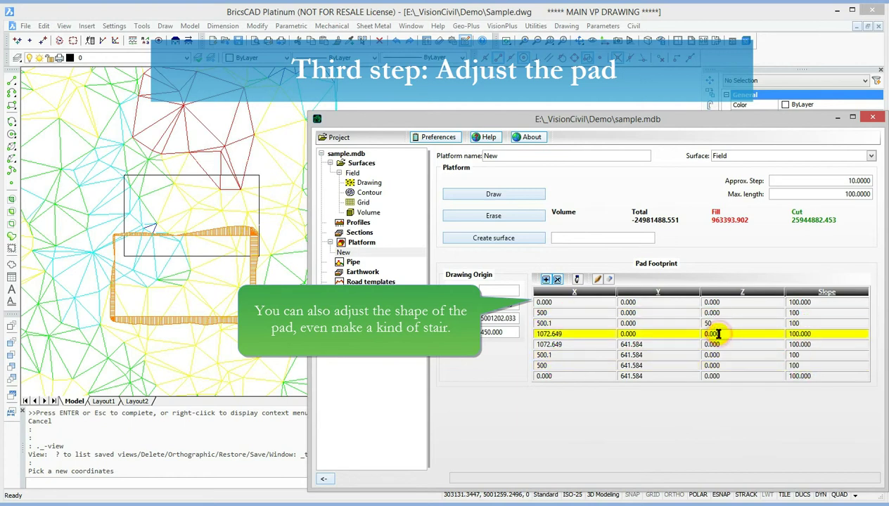
click(712, 345)
text(50)
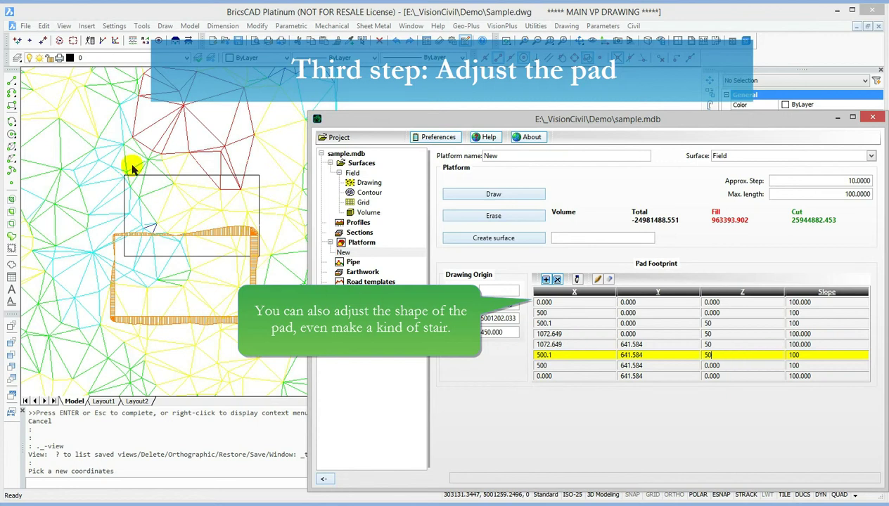
click(64, 26)
mouse_move(99, 79)
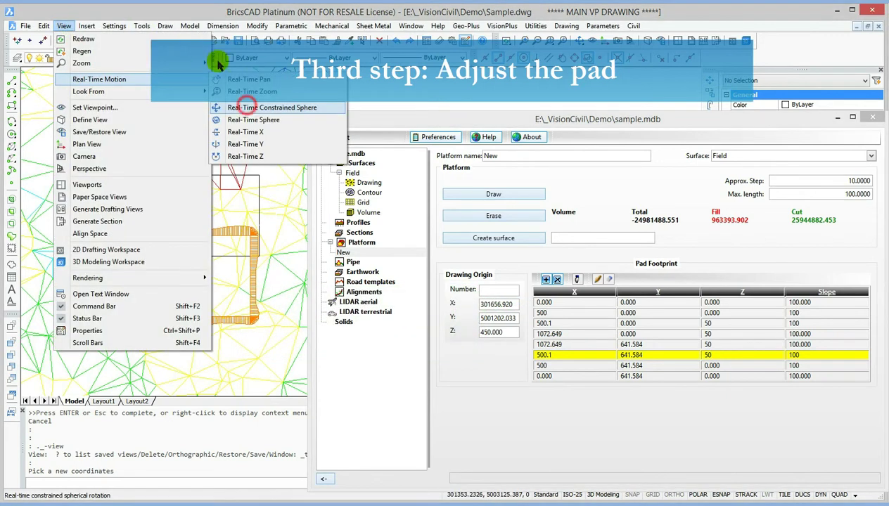
Step: Orbit into 3D and redraw the stair-shaped pad, giving fill 5255908.795 and cut 7965517.953
click(243, 108)
drag(238, 108, 214, 292)
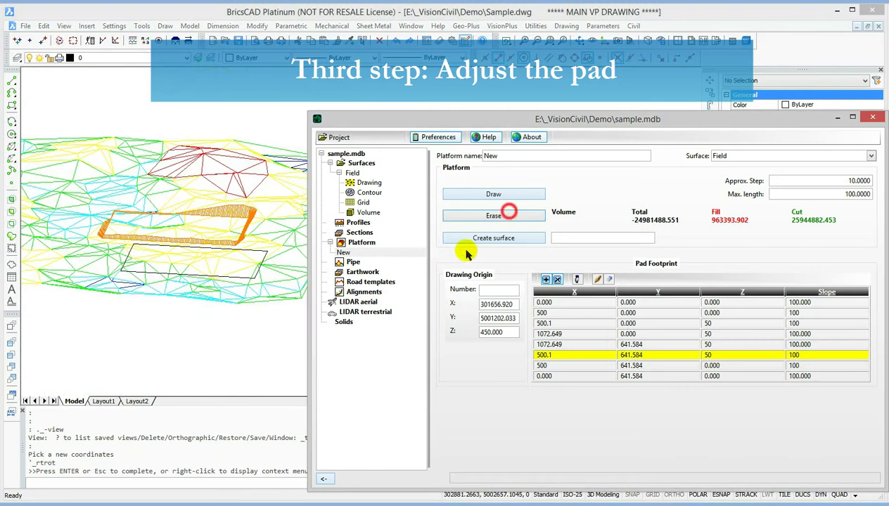
click(512, 196)
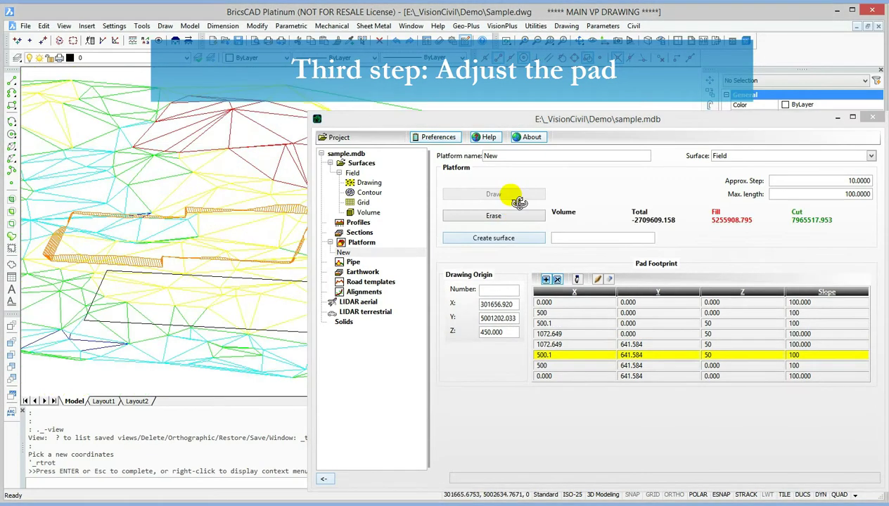
click(184, 227)
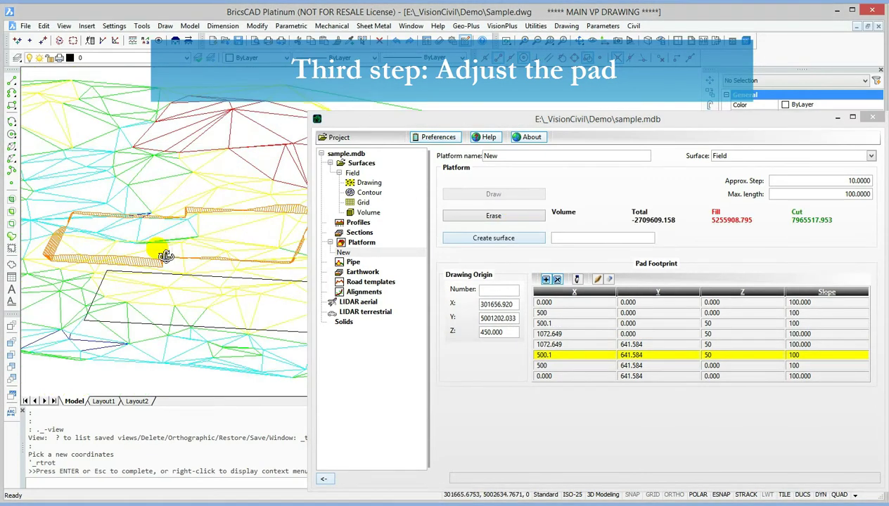
drag(166, 256, 156, 246)
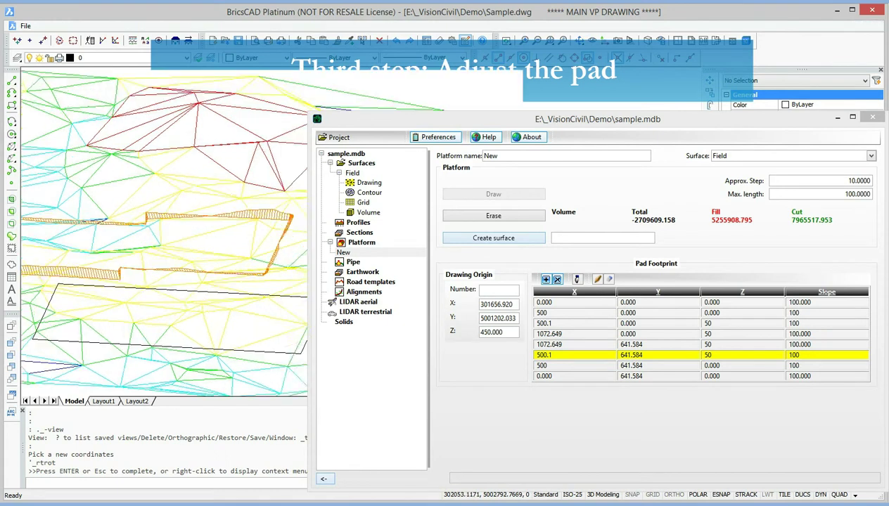
Step: Set the pad's base elevation to 500 and redraw it
double_click(503, 332)
text(5)
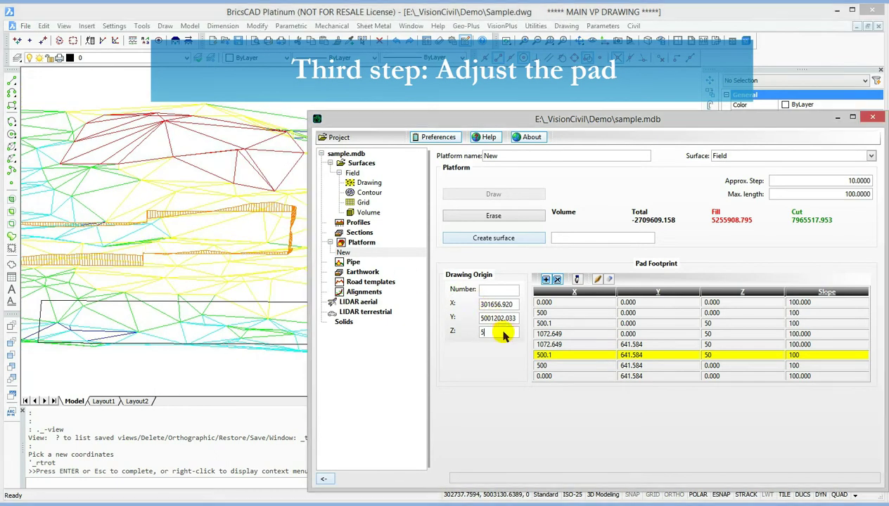
text(00)
click(508, 215)
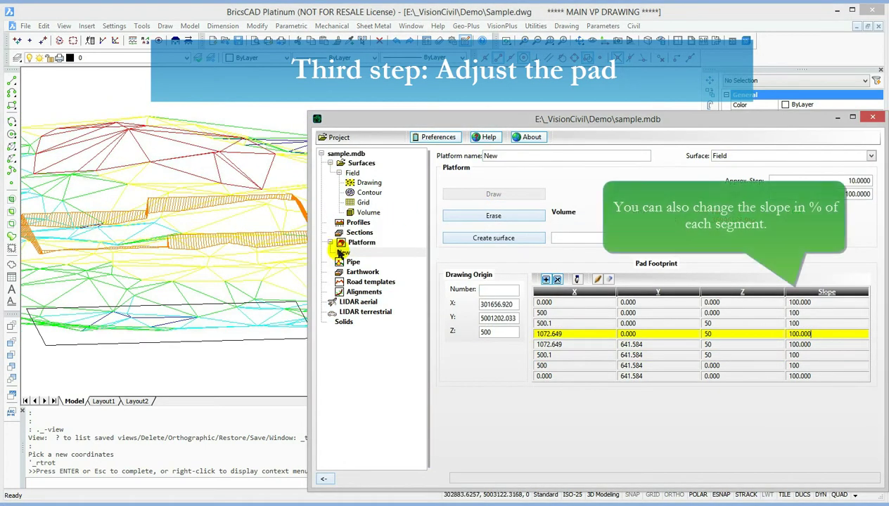
Step: Set the fourth vertex slope to 500 and the last to 25, then redraw the pad
double_click(816, 334)
text(5)
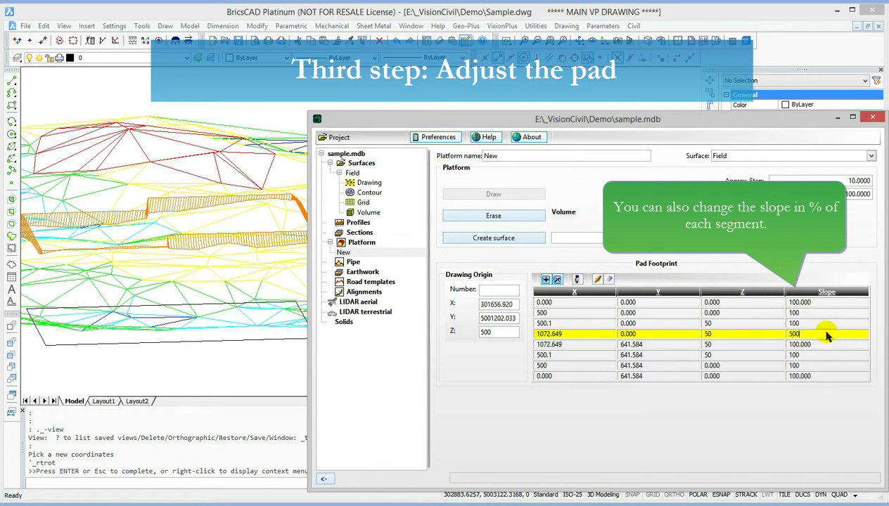
double_click(816, 376)
text(2)
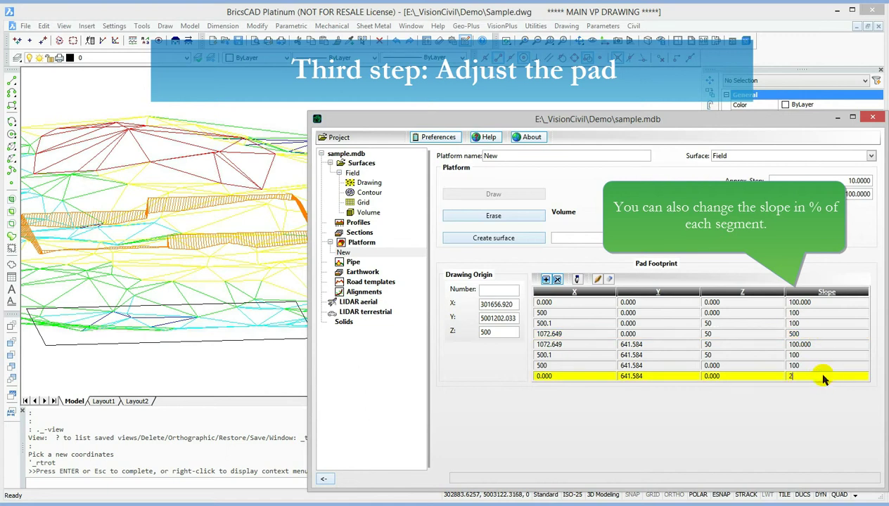
click(513, 219)
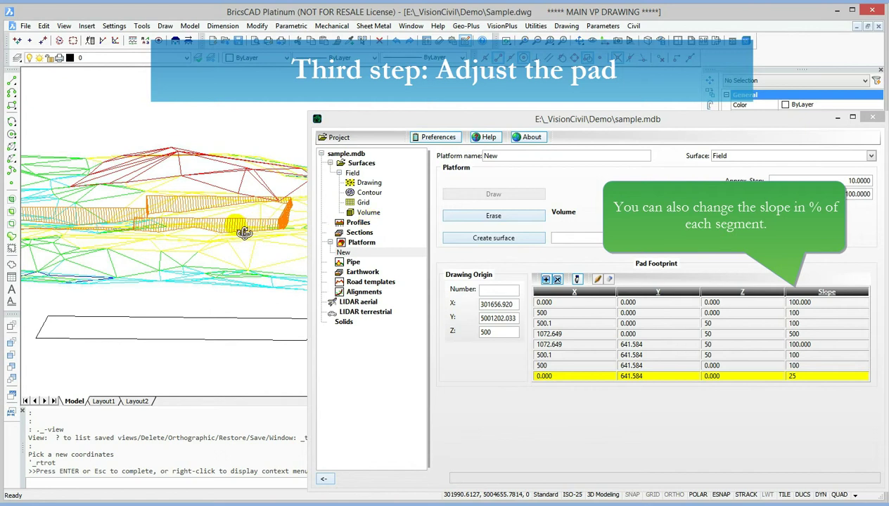
drag(166, 245, 204, 244)
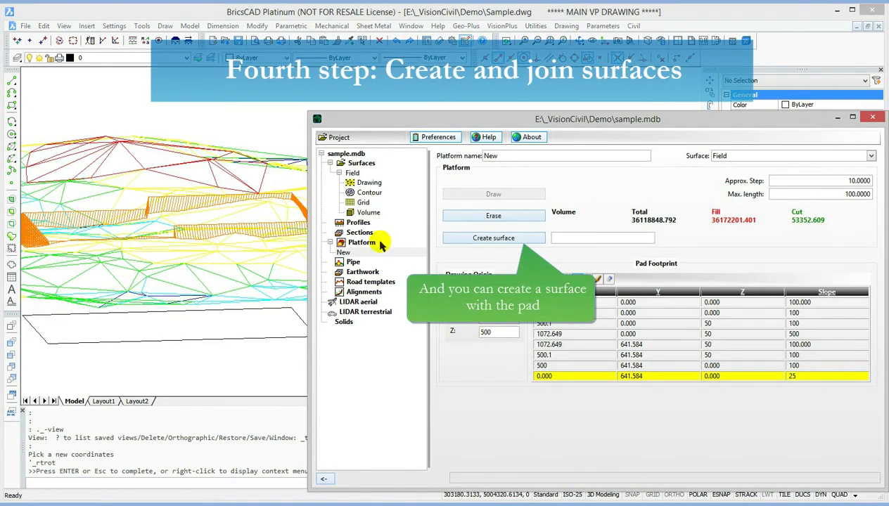
Step: Create surface Pad from all platform lines as breaklines and outline
click(565, 238)
text(Pad)
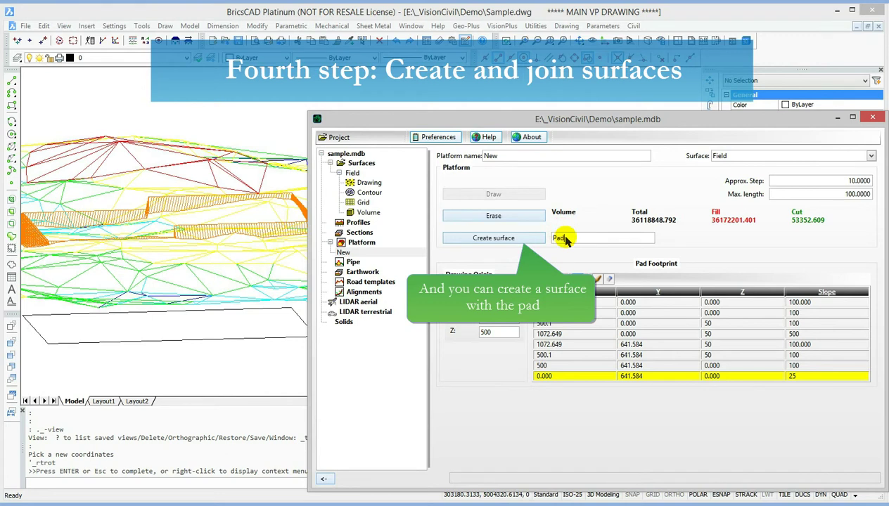
click(501, 238)
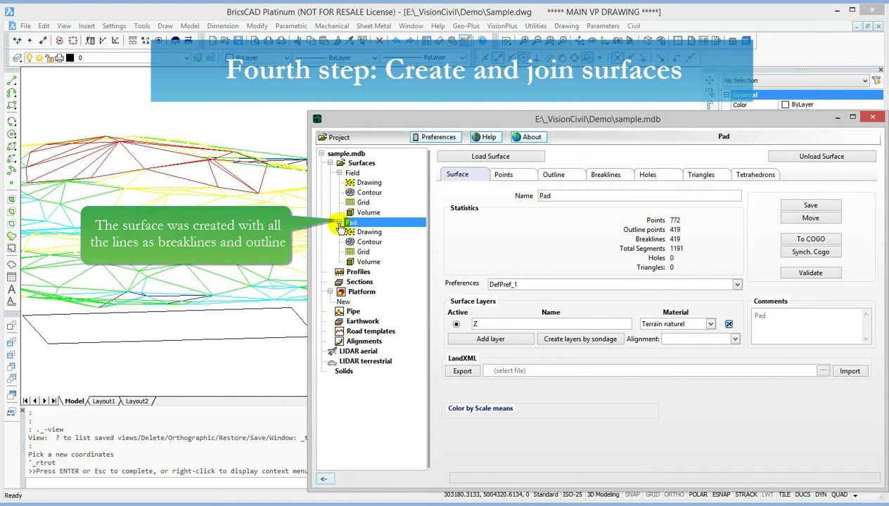
Step: Triangulate the Pad surface, enable Color by Scale means, and draw its 1124 triangles
click(355, 232)
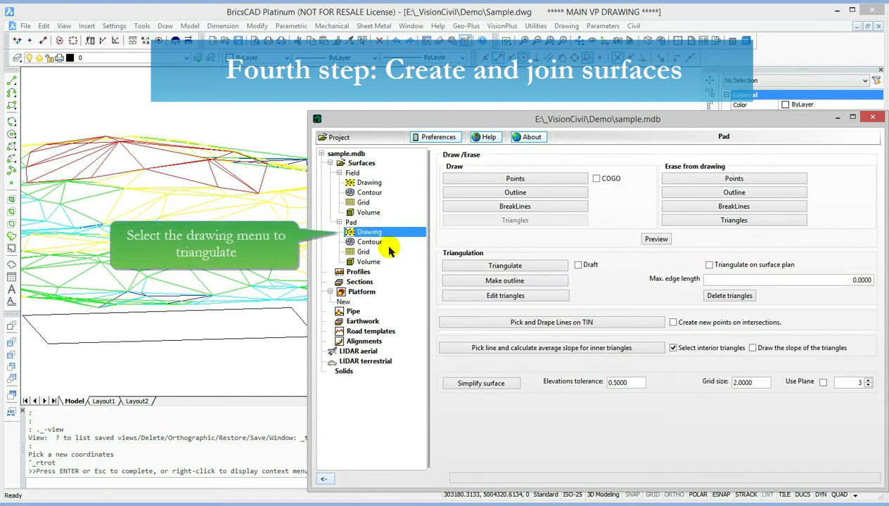
click(510, 266)
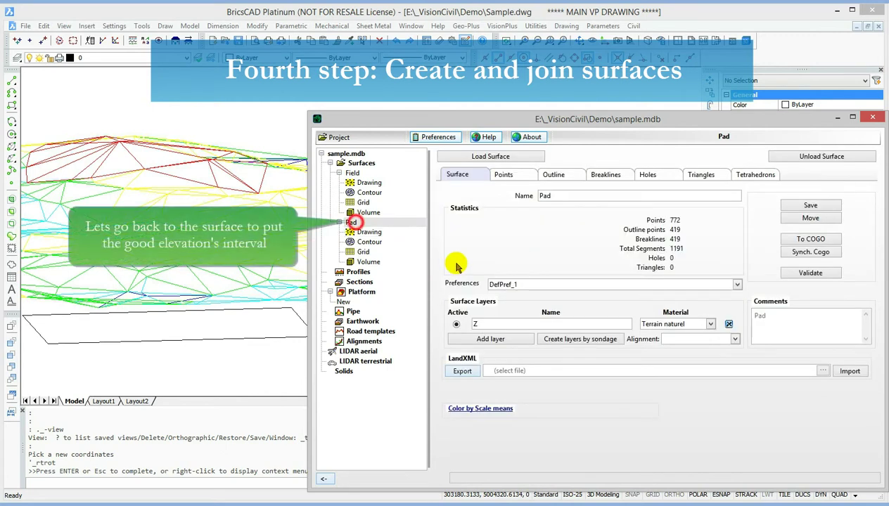
click(470, 408)
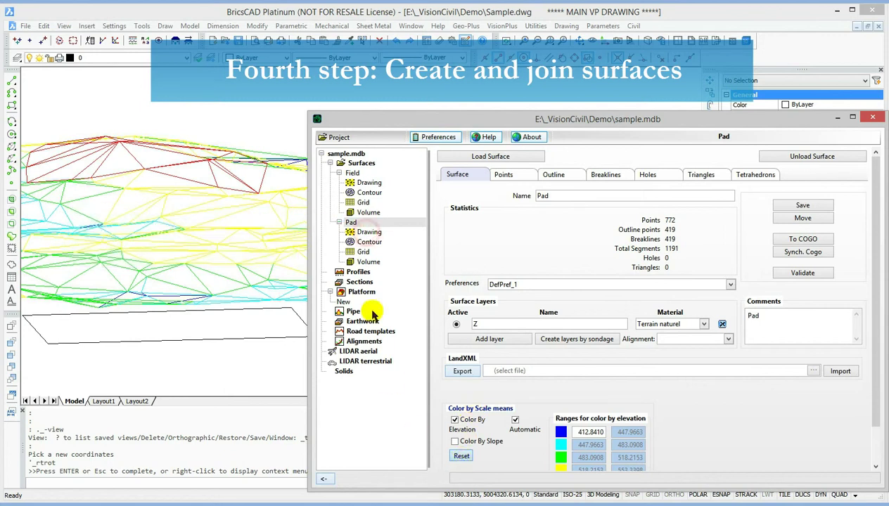
click(368, 232)
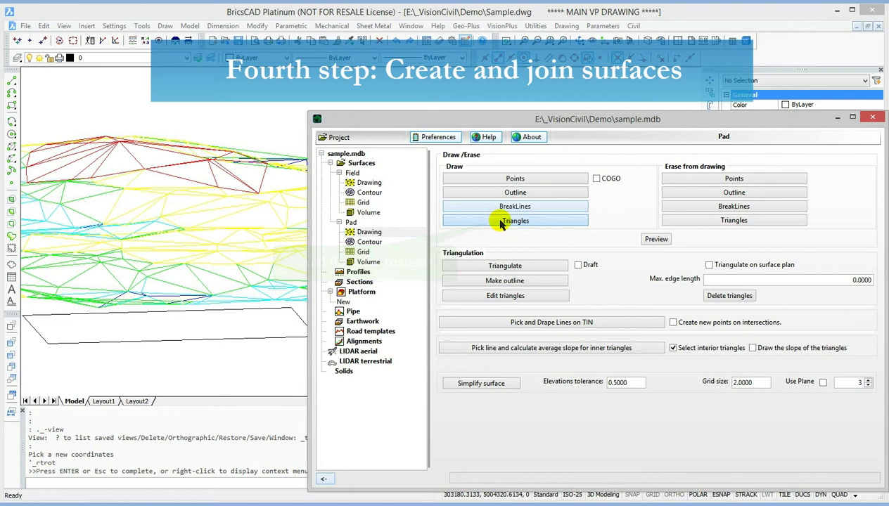
click(501, 223)
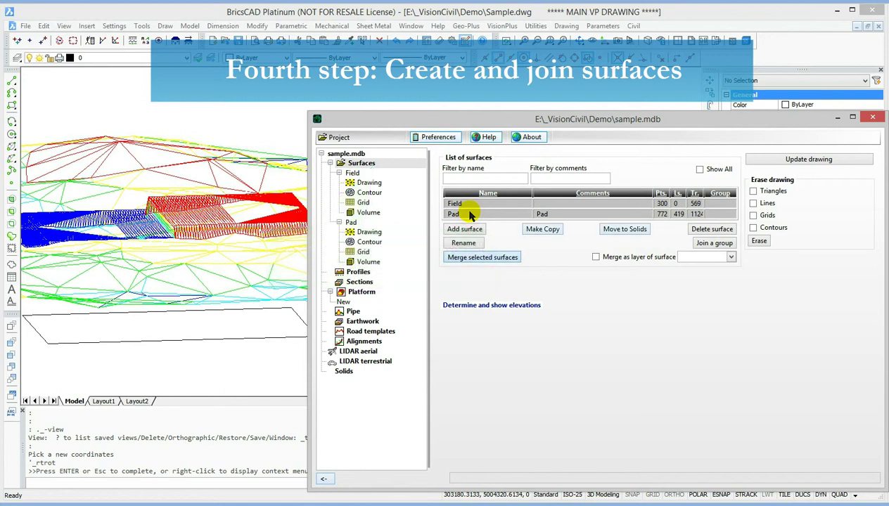
Step: Merge Field and Pad into one surface, Pad_Field, keeping Pad's points where they overlap
click(476, 258)
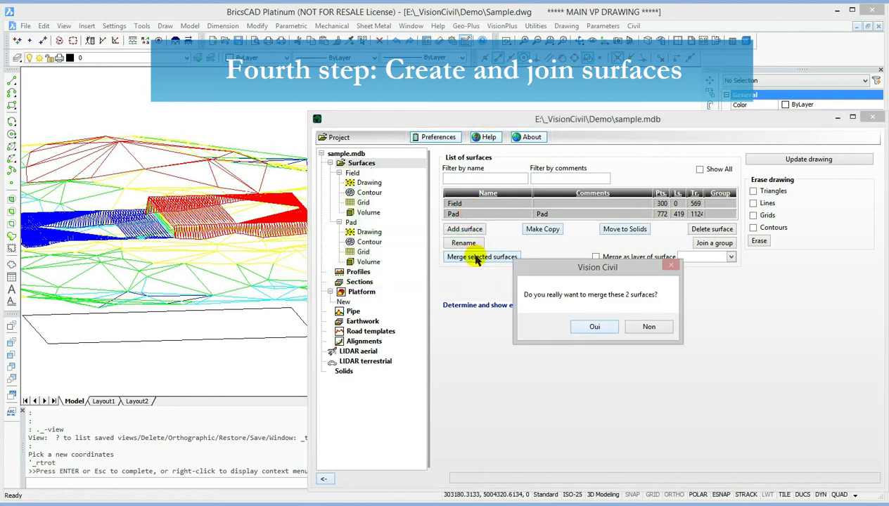
click(594, 326)
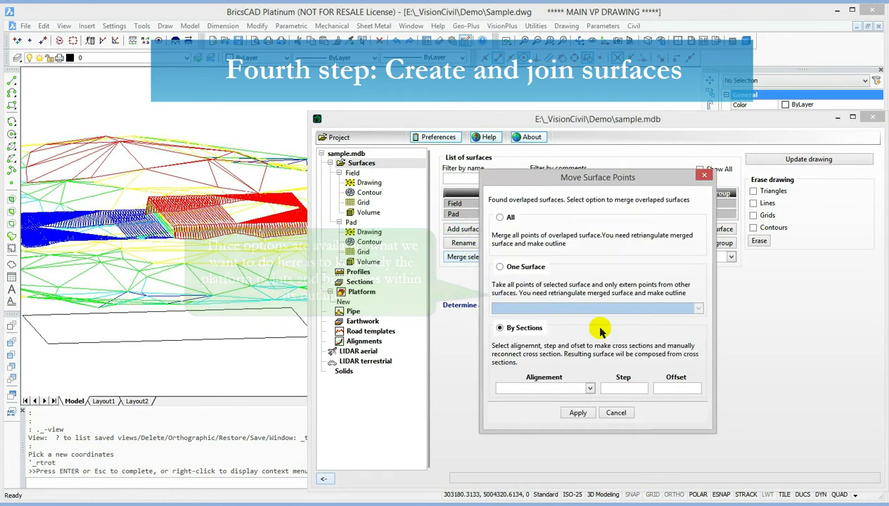
click(500, 268)
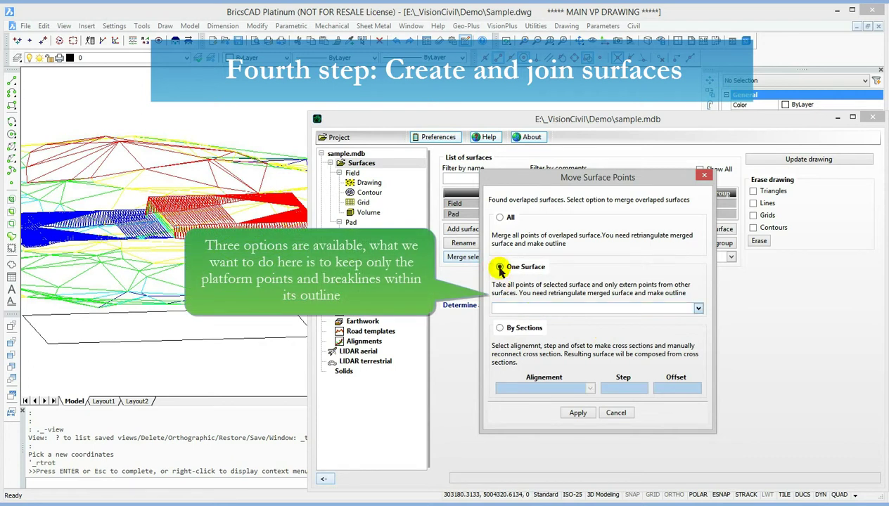
click(698, 310)
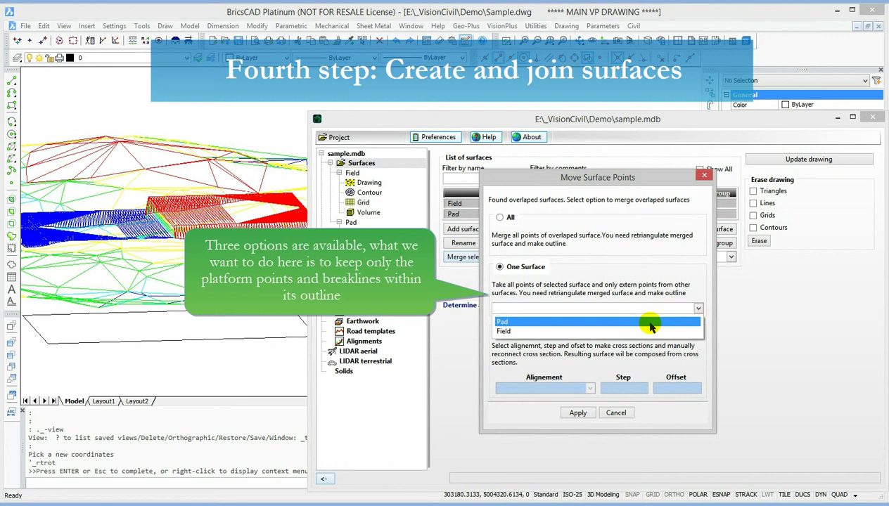
click(650, 323)
click(650, 325)
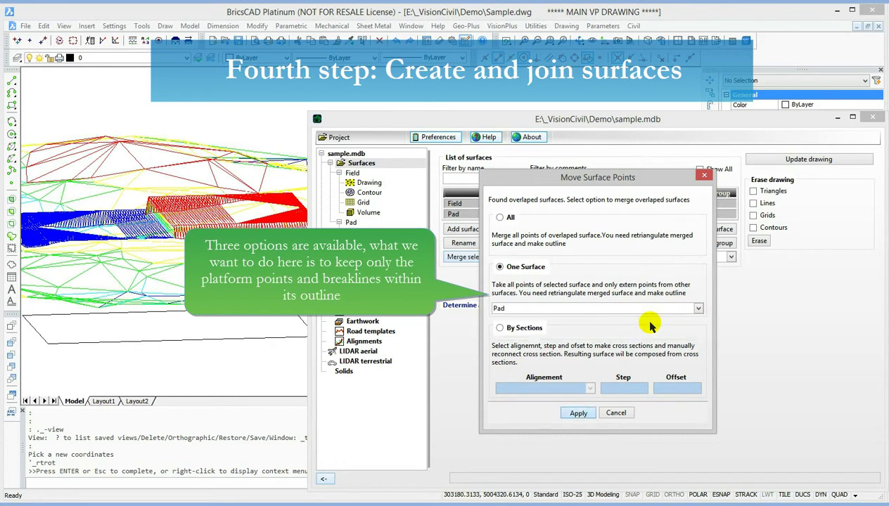
click(578, 414)
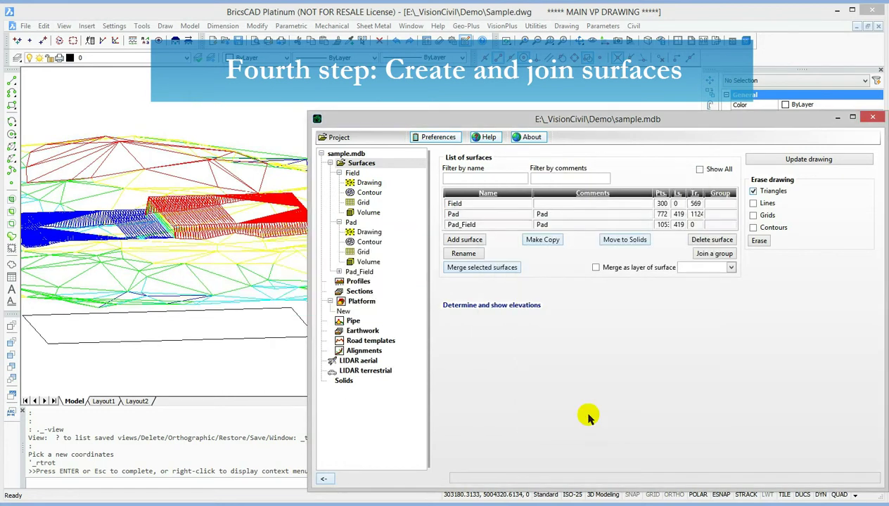
Step: Erase the old Field and Pad triangles from the drawing
click(358, 272)
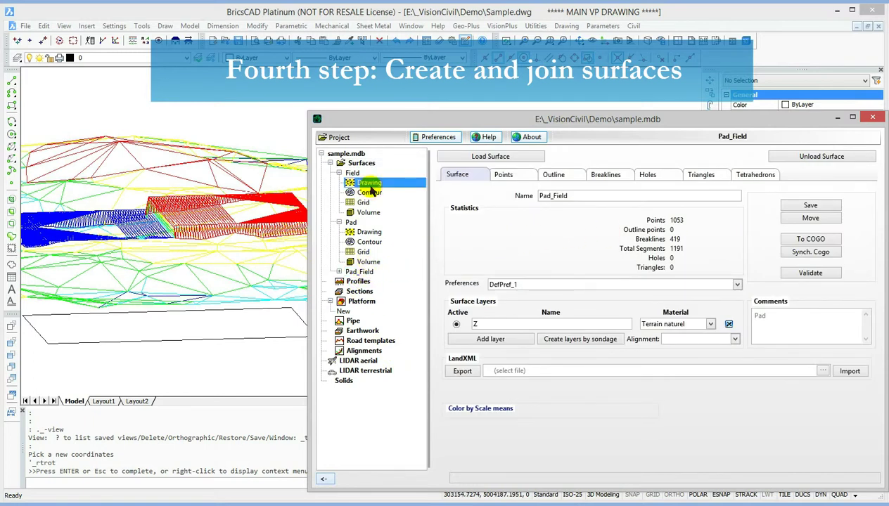
click(734, 220)
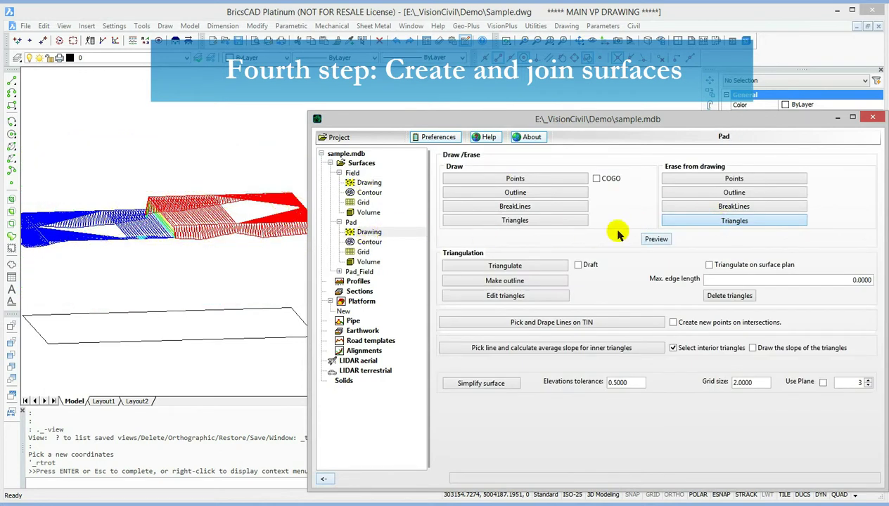
click(734, 220)
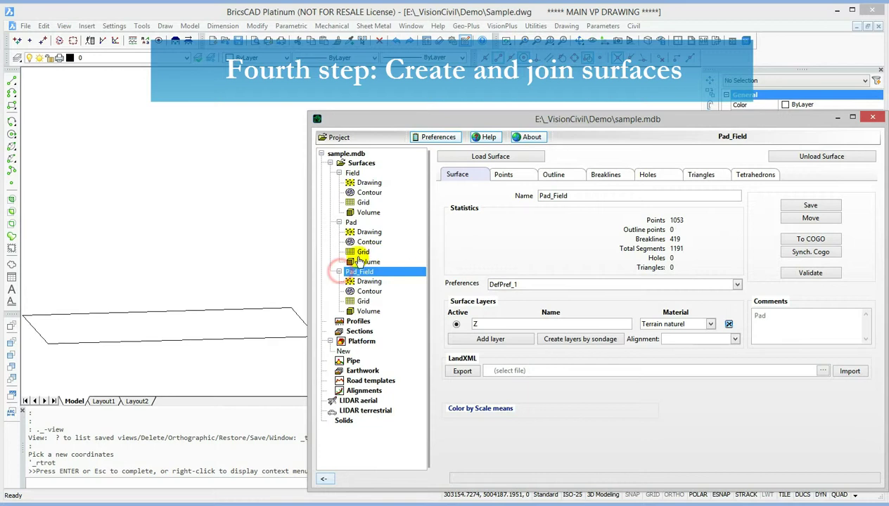
Step: Reset Pad_Field's elevation colour ranges, draw its triangles, and orbit to inspect the merged mesh
click(368, 282)
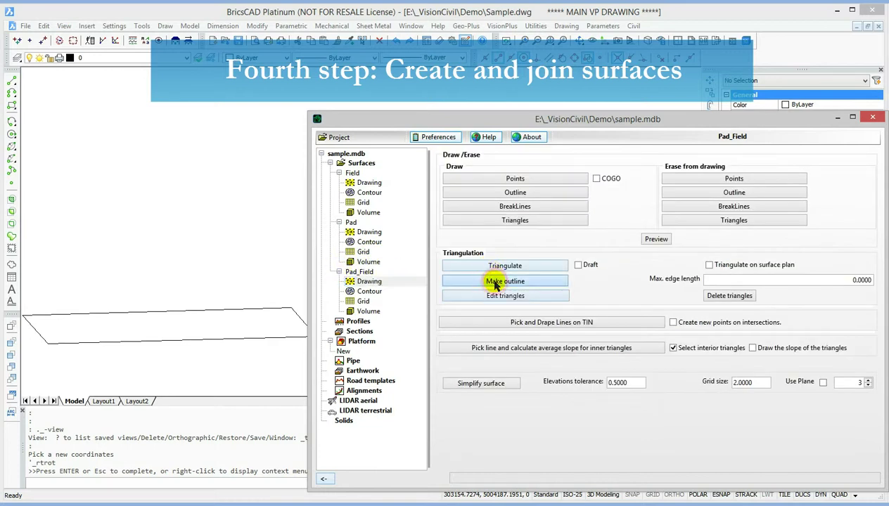
click(366, 272)
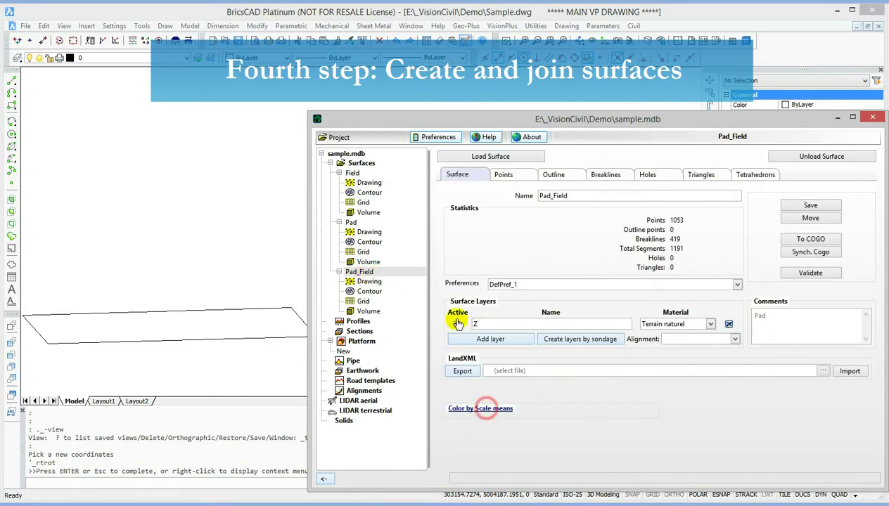
click(486, 413)
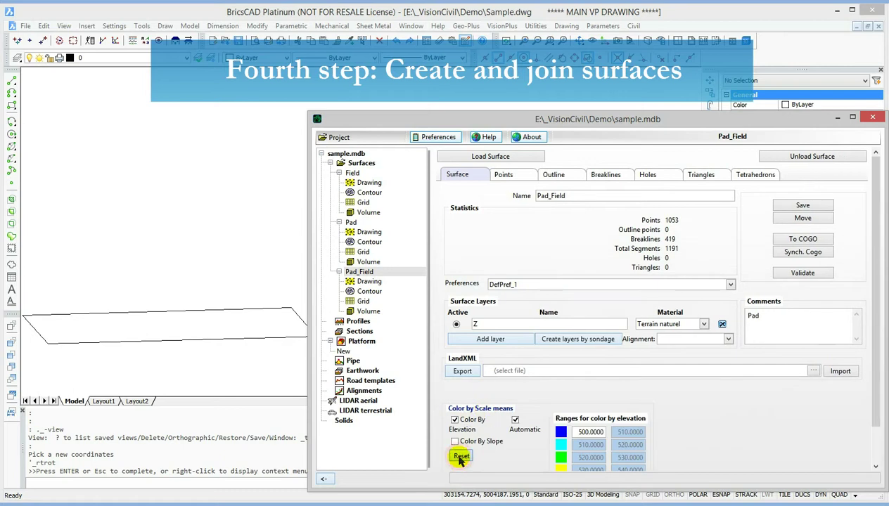
click(369, 281)
click(500, 220)
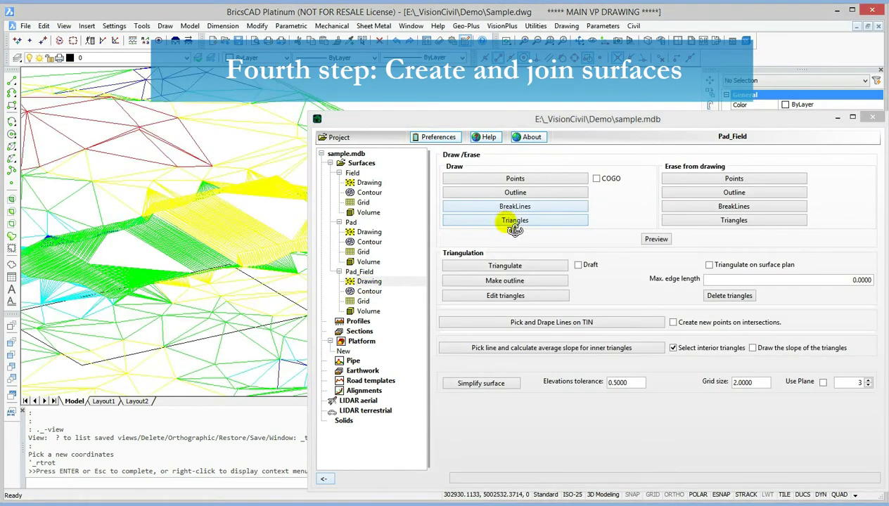
mouse_move(240, 248)
mouse_down()
mouse_move(234, 261)
mouse_move(74, 273)
mouse_up()
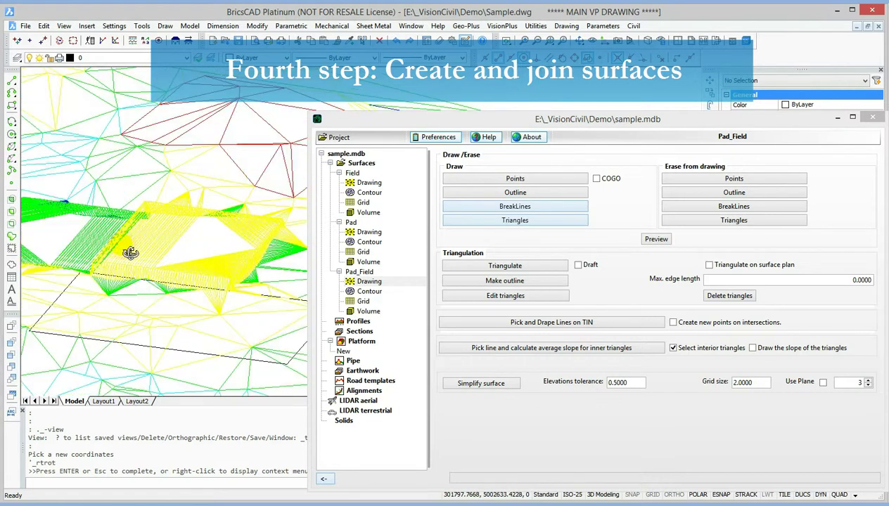
mouse_move(74, 273)
mouse_down()
mouse_move(123, 234)
mouse_move(195, 245)
mouse_up()
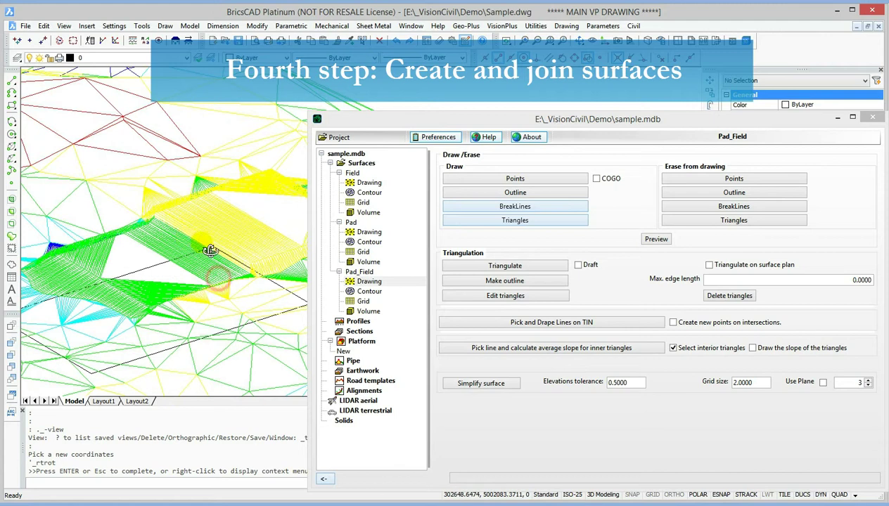